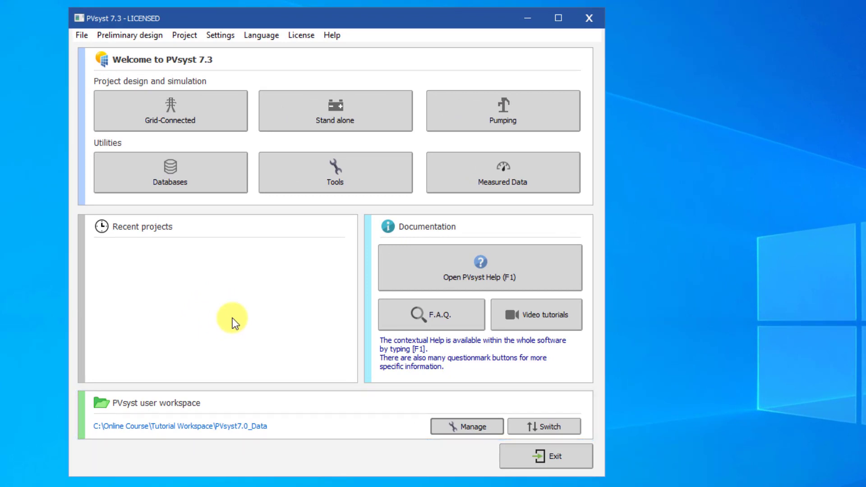
Step: Open the user workspace manager for the Tutorial Workspace data
{"action": "left_click", "coordinate": [76, 39]}
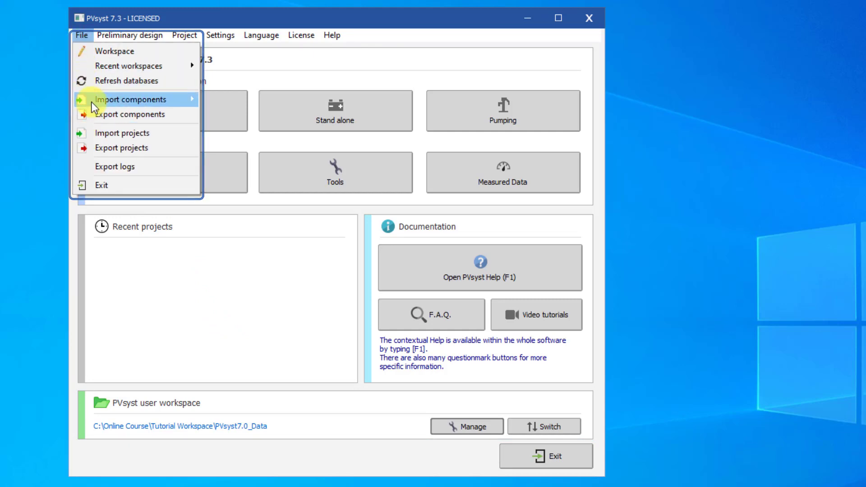
{"action": "left_click", "coordinate": [193, 317]}
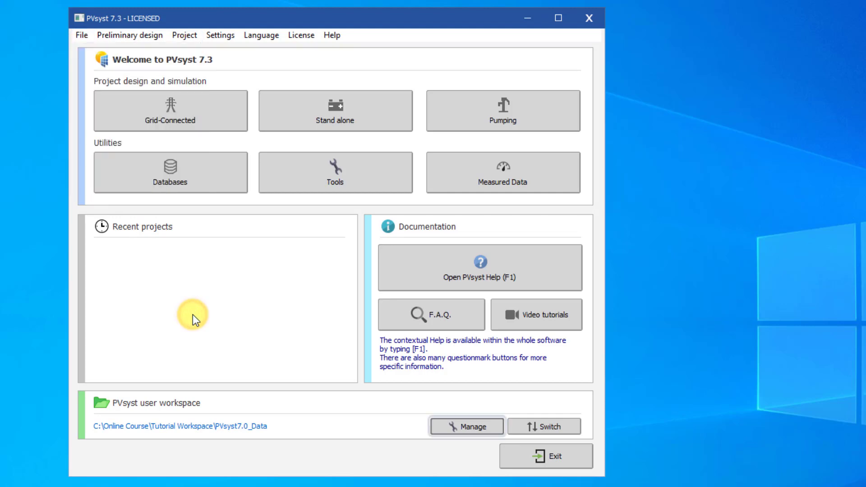
{"action": "left_click", "coordinate": [471, 426]}
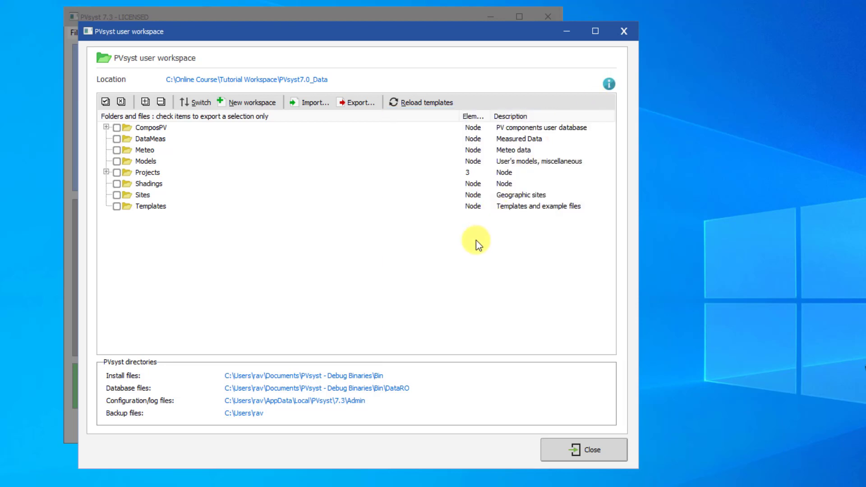
{"action": "key", "text": "F1"}
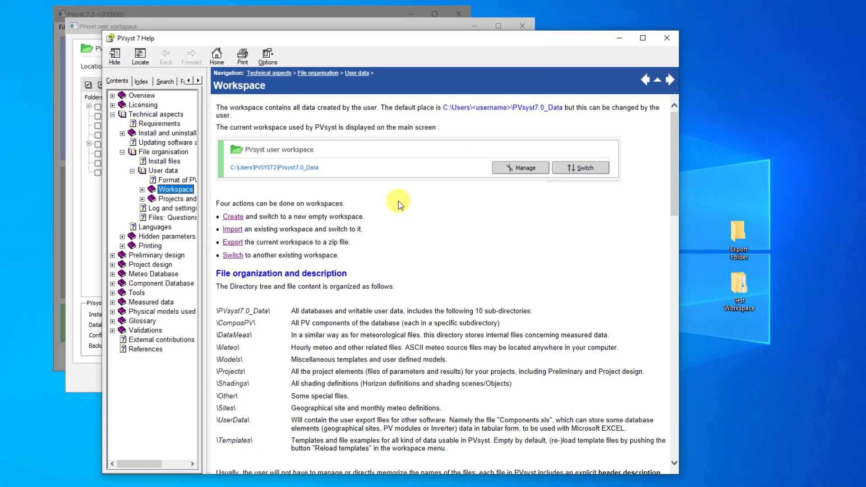
{"action": "scroll", "coordinate": [398, 205], "scroll_direction": "down", "scroll_amount": 1}
{"action": "scroll", "coordinate": [398, 204], "scroll_direction": "down", "scroll_amount": 3}
{"action": "scroll", "coordinate": [399, 203], "scroll_direction": "down", "scroll_amount": 2}
{"action": "scroll", "coordinate": [399, 201], "scroll_direction": "down", "scroll_amount": 1}
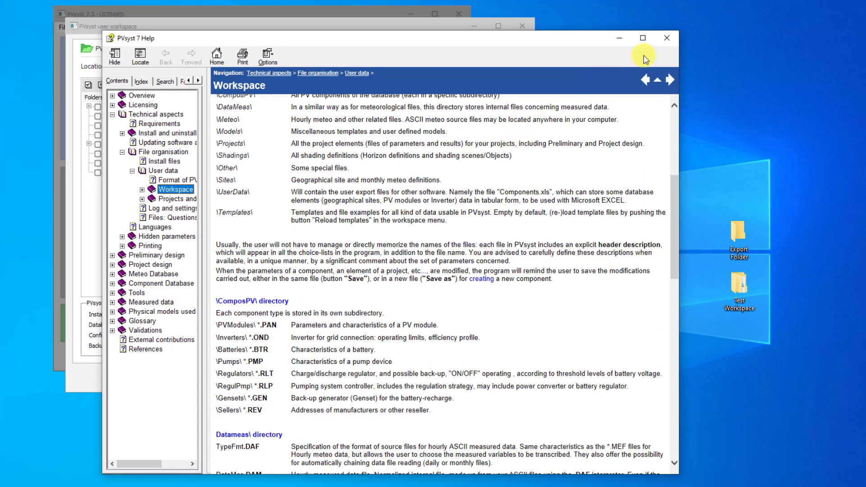
{"action": "left_click", "coordinate": [666, 39]}
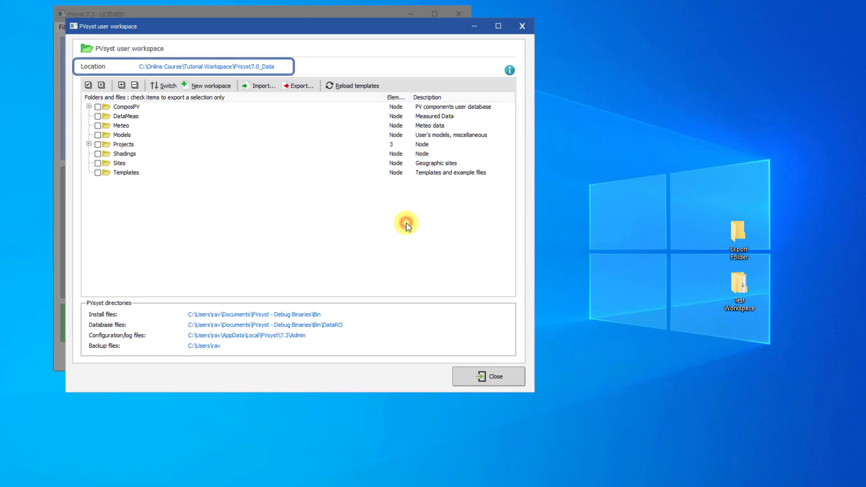
{"action": "left_click", "coordinate": [237, 66]}
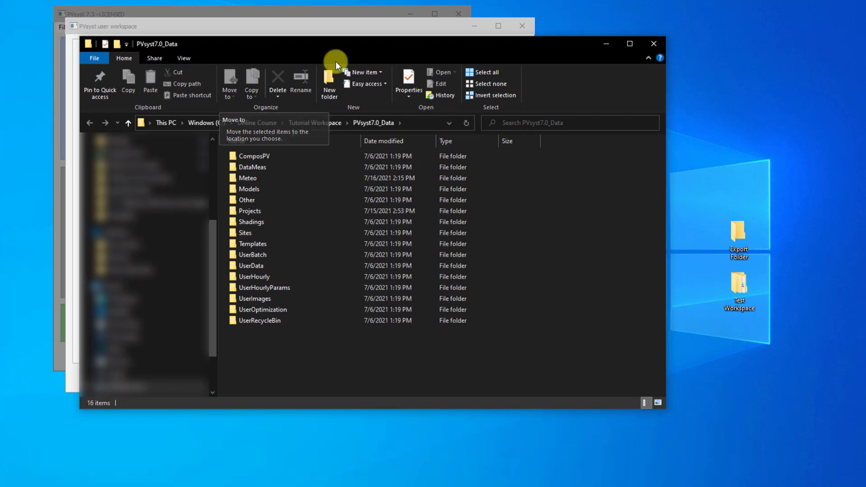
{"action": "left_click", "coordinate": [661, 43]}
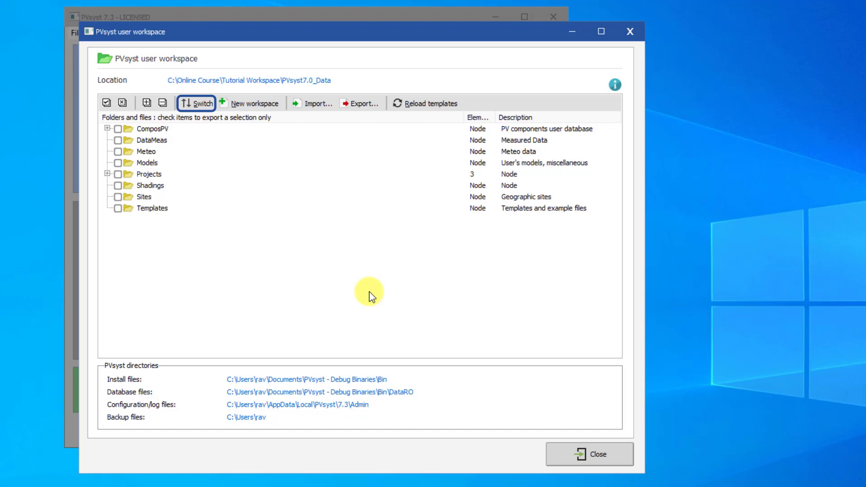
Step: Switch the current workspace to Desktop > Test Workspace
{"action": "left_click", "coordinate": [179, 95]}
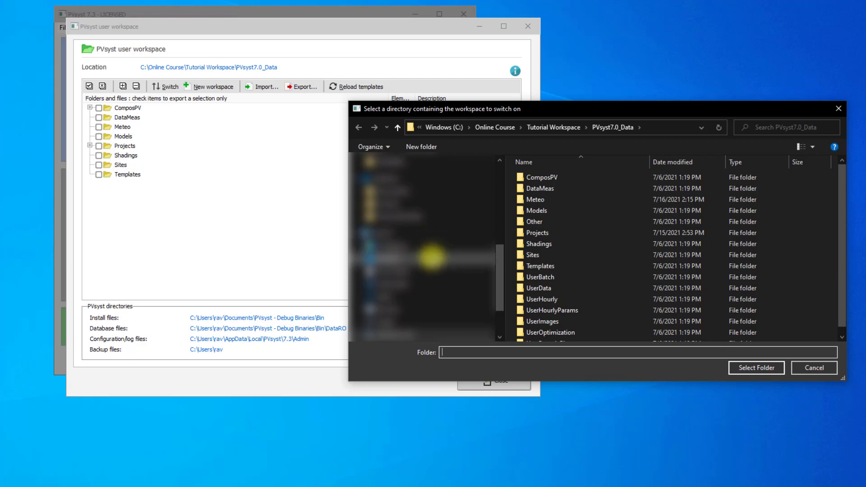
{"action": "left_click", "coordinate": [432, 257]}
{"action": "double_click", "coordinate": [539, 189]}
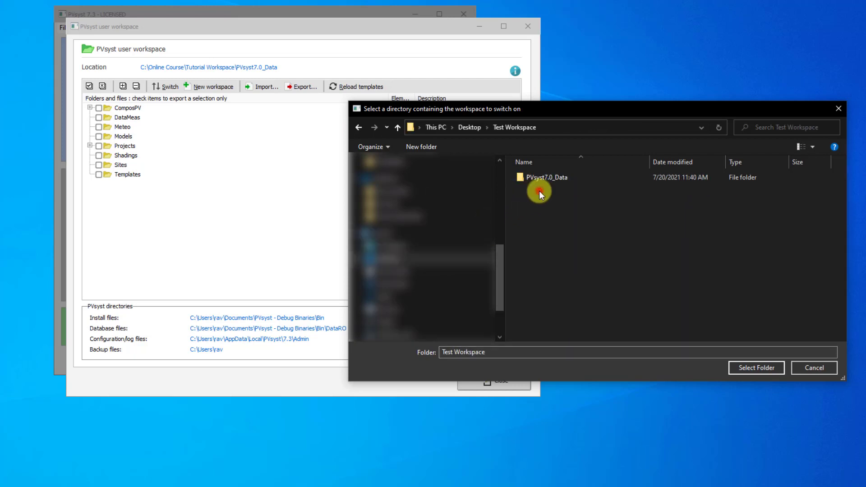
{"action": "left_click", "coordinate": [765, 368]}
{"action": "left_click", "coordinate": [551, 303]}
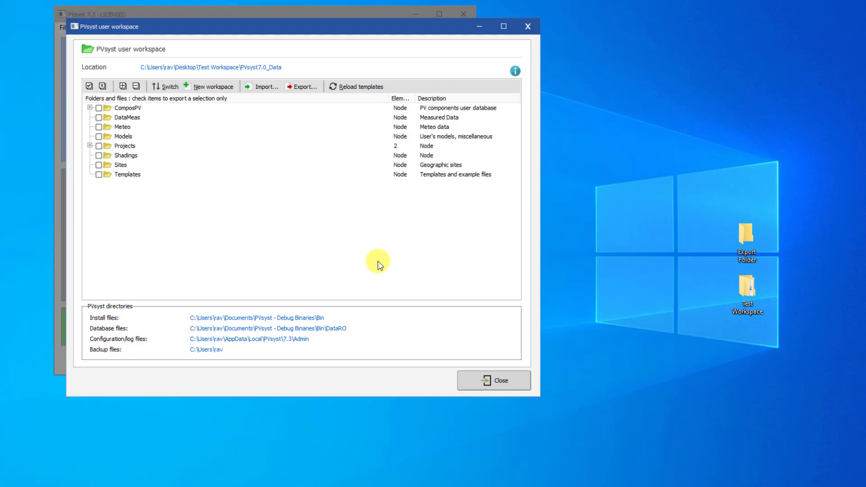
Step: Make a new Desktop folder 'Empty Folder' and switch to a new workspace there
{"action": "left_click", "coordinate": [166, 86]}
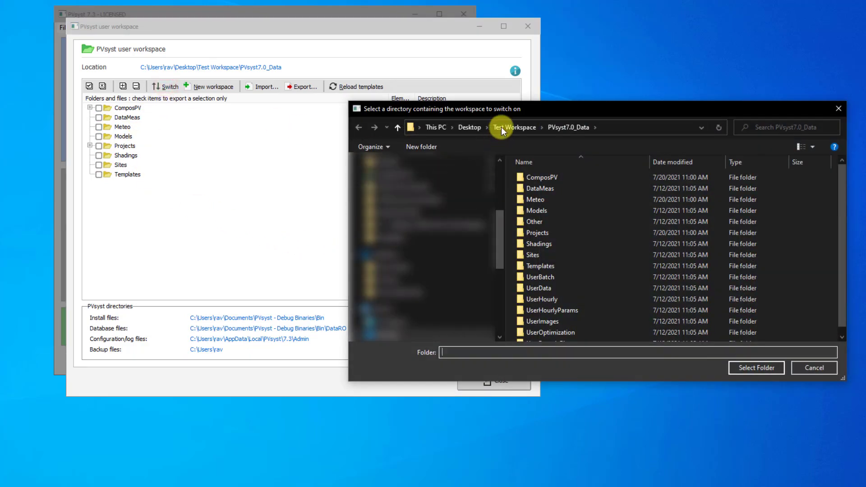
{"action": "left_click", "coordinate": [469, 127]}
{"action": "left_click", "coordinate": [407, 146]}
{"action": "type", "text": "Empty Folder"}
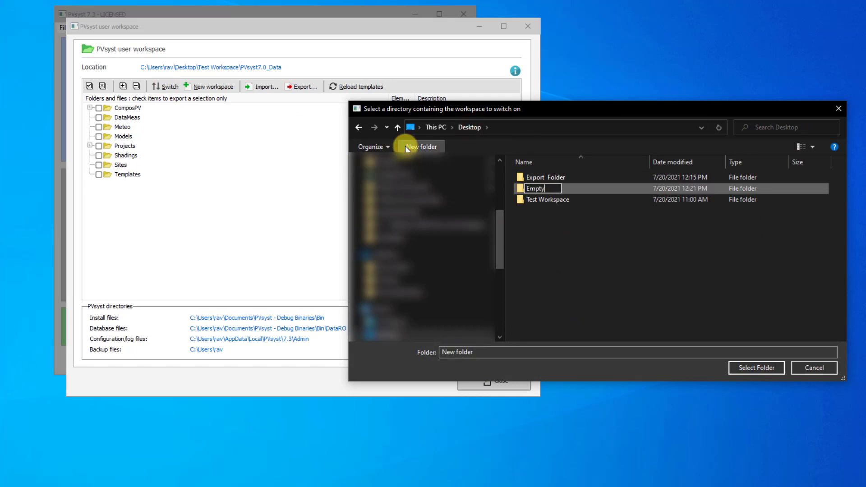
{"action": "key", "text": "Return"}
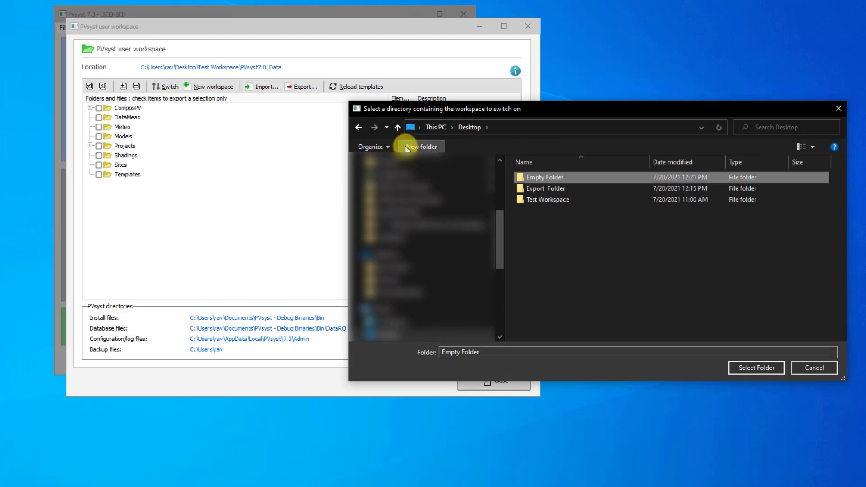
{"action": "double_click", "coordinate": [542, 177]}
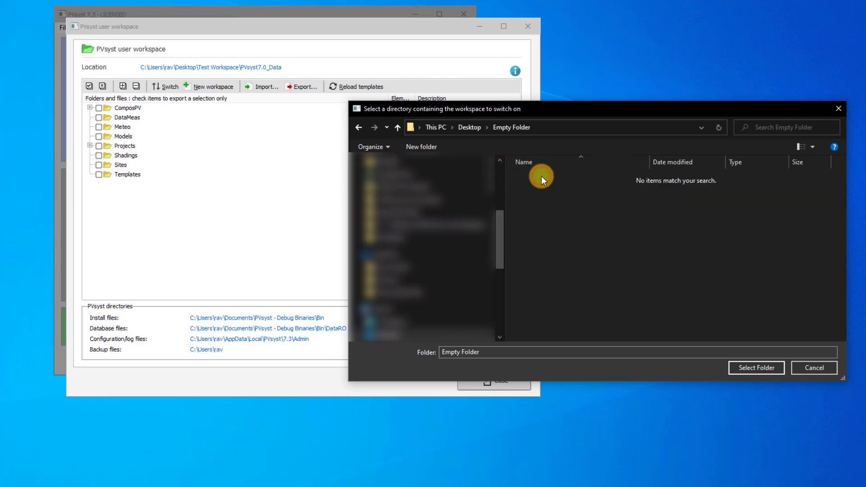
{"action": "left_click", "coordinate": [768, 365]}
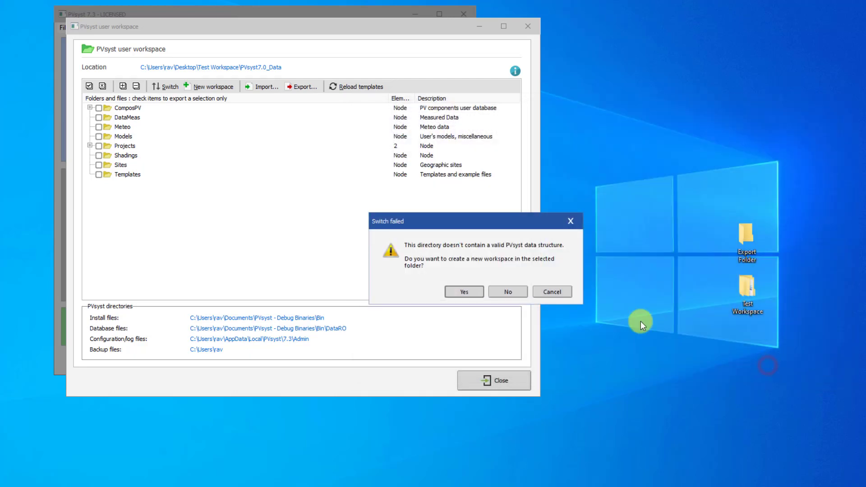
{"action": "left_click", "coordinate": [470, 293]}
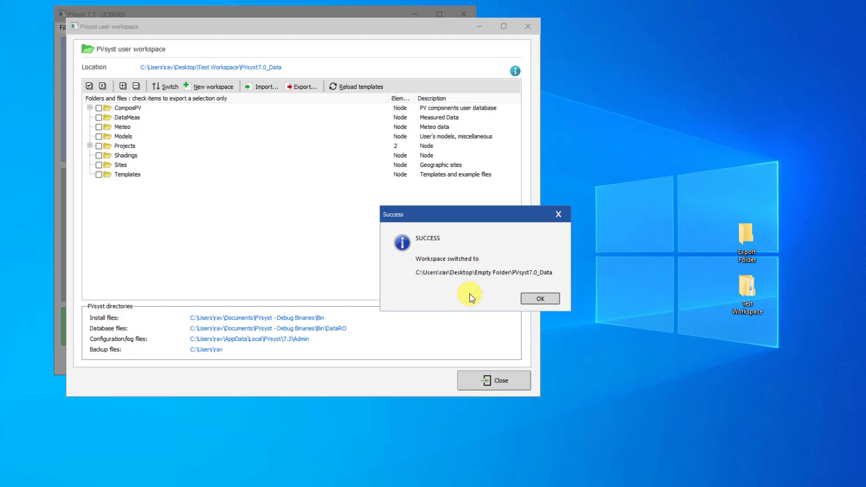
{"action": "left_click", "coordinate": [531, 298]}
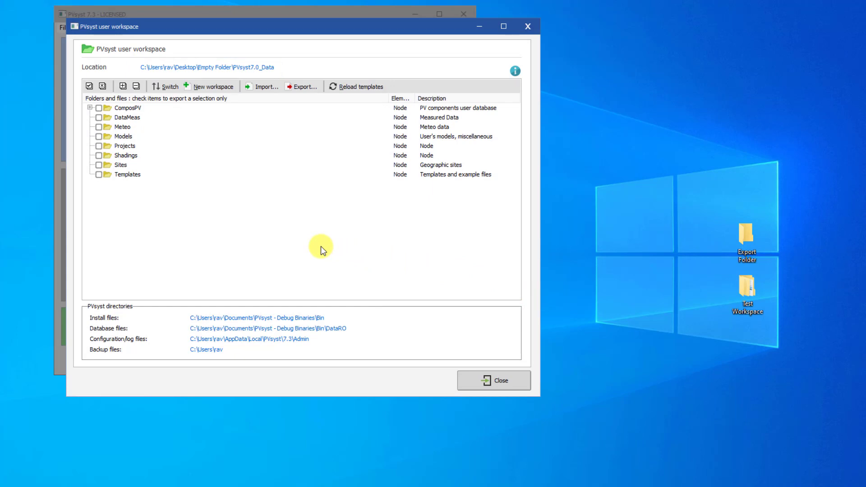
Step: Set up a new workspace in a newly created Desktop folder 'New Workspace'
{"action": "left_click", "coordinate": [200, 88]}
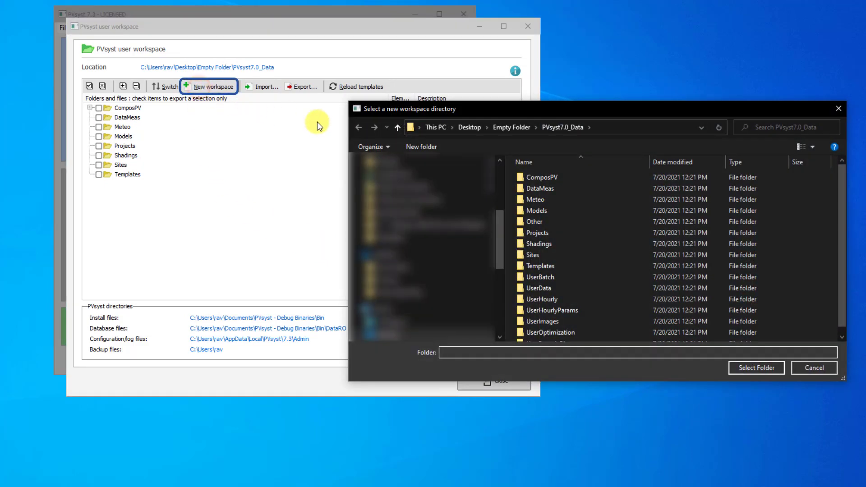
{"action": "left_click", "coordinate": [470, 128]}
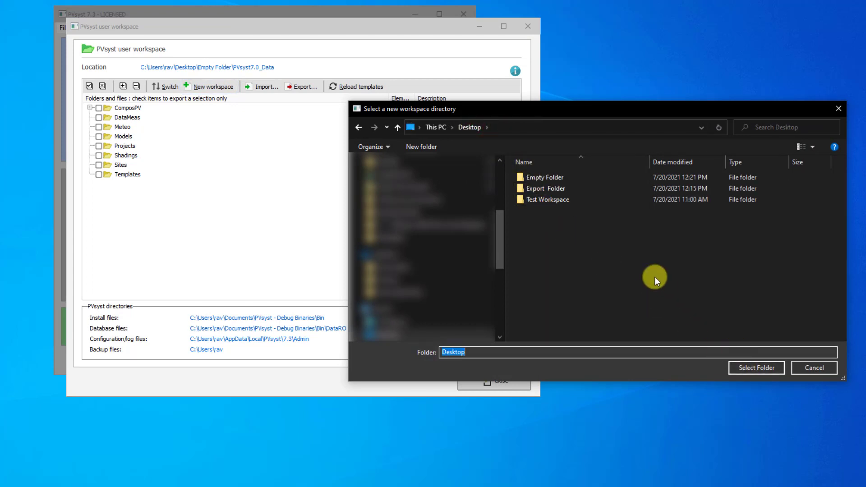
{"action": "left_click", "coordinate": [420, 147]}
{"action": "type", "text": "New Workspace"}
{"action": "key", "text": "Return"}
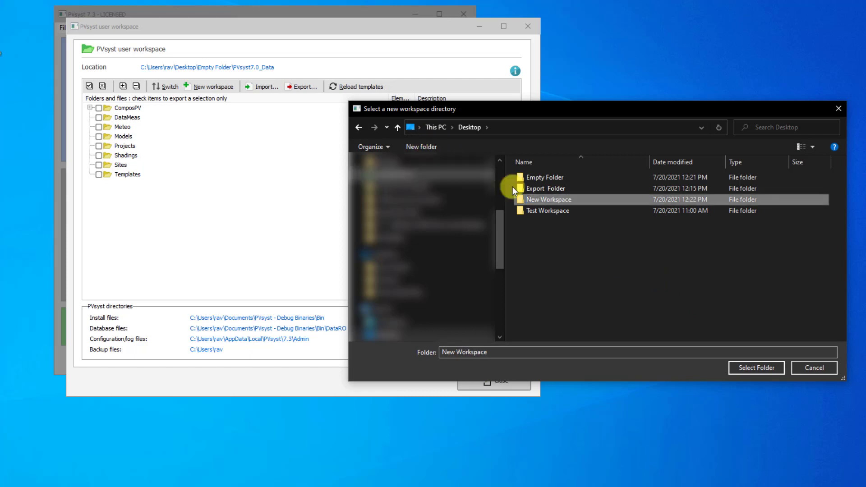
{"action": "double_click", "coordinate": [552, 199]}
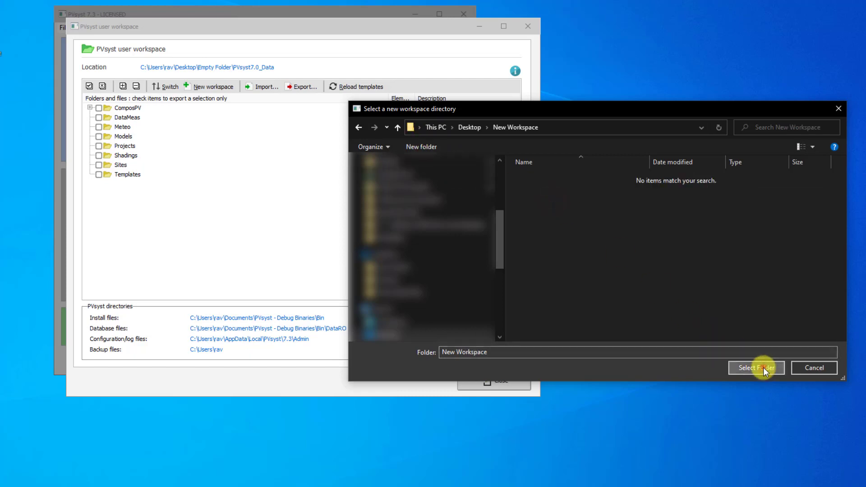
{"action": "left_click", "coordinate": [763, 367]}
{"action": "left_click", "coordinate": [544, 297]}
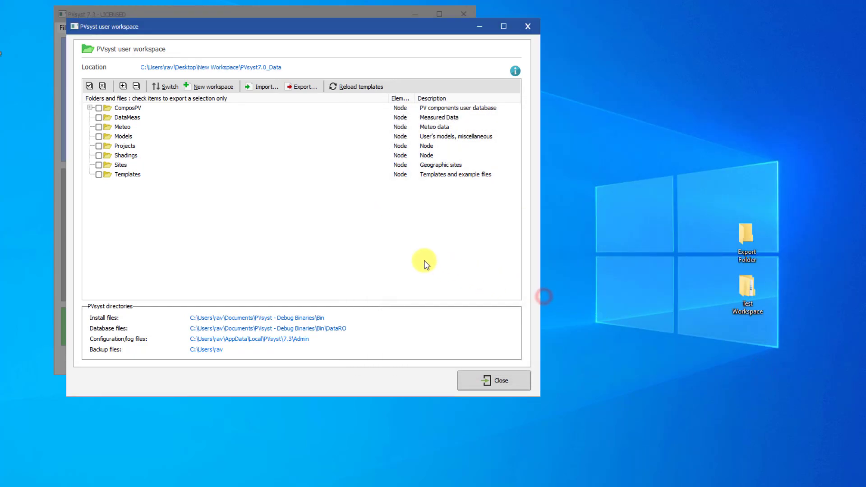
Step: Import the workspace folder C:\Online Course\Tutorial Workspace into New Workspace
{"action": "left_click", "coordinate": [264, 89]}
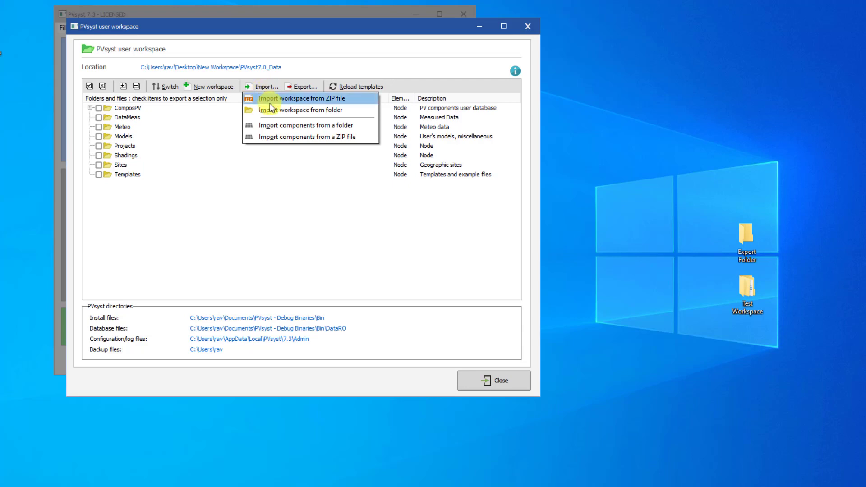
{"action": "left_click", "coordinate": [270, 108]}
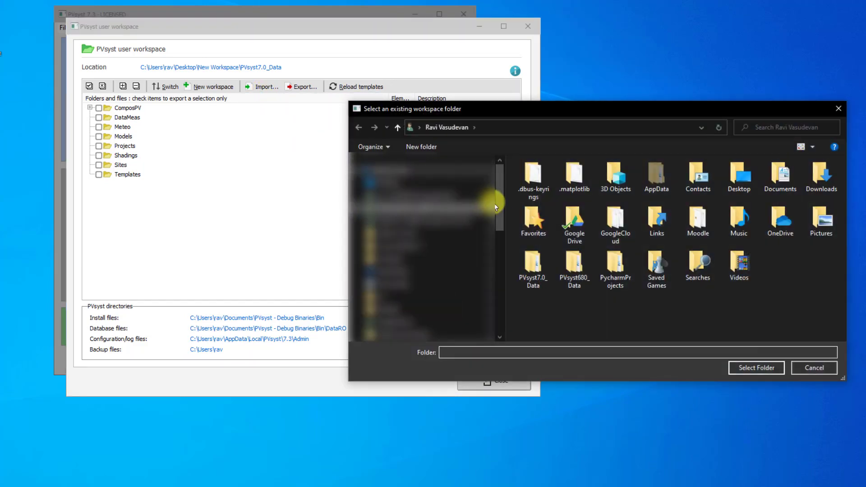
{"action": "scroll", "coordinate": [419, 223], "scroll_direction": "down", "scroll_amount": 3}
{"action": "scroll", "coordinate": [440, 292], "scroll_direction": "down", "scroll_amount": 5}
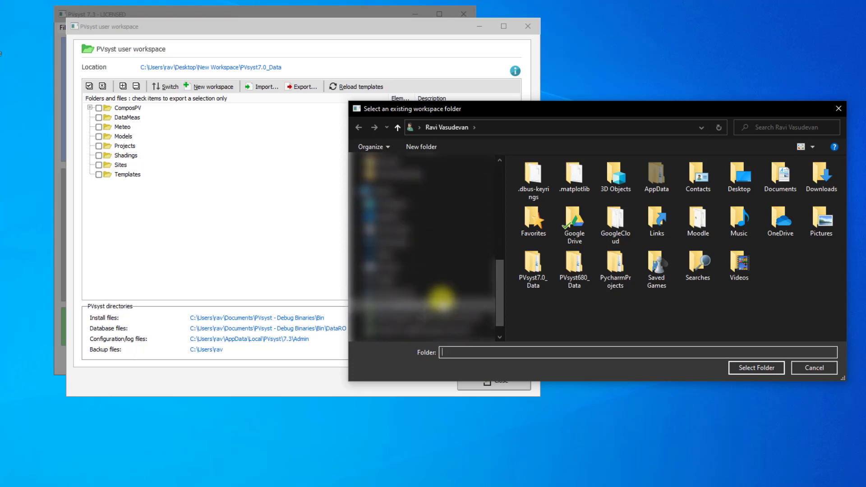
{"action": "left_click", "coordinate": [433, 292]}
{"action": "double_click", "coordinate": [543, 201]}
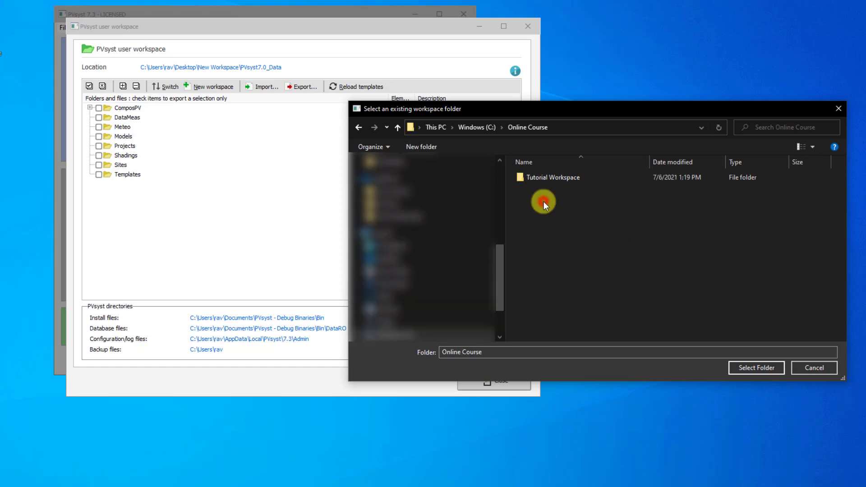
{"action": "double_click", "coordinate": [551, 177]}
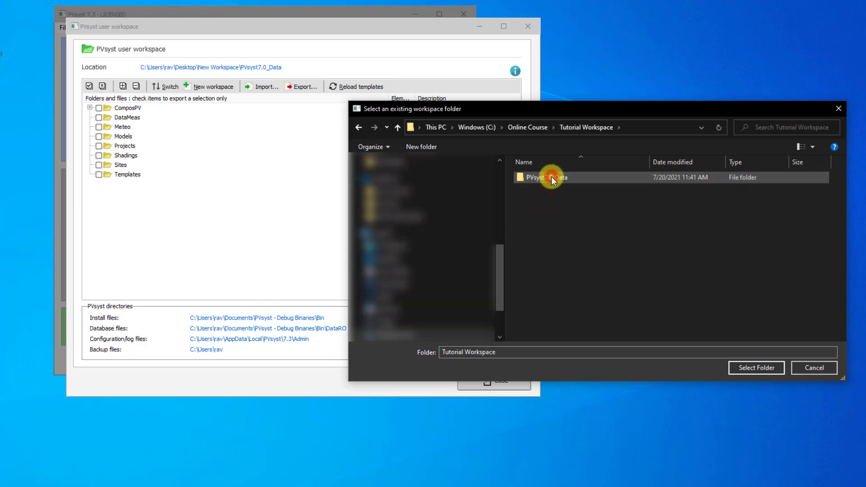
{"action": "left_click", "coordinate": [754, 368]}
{"action": "left_click", "coordinate": [550, 300]}
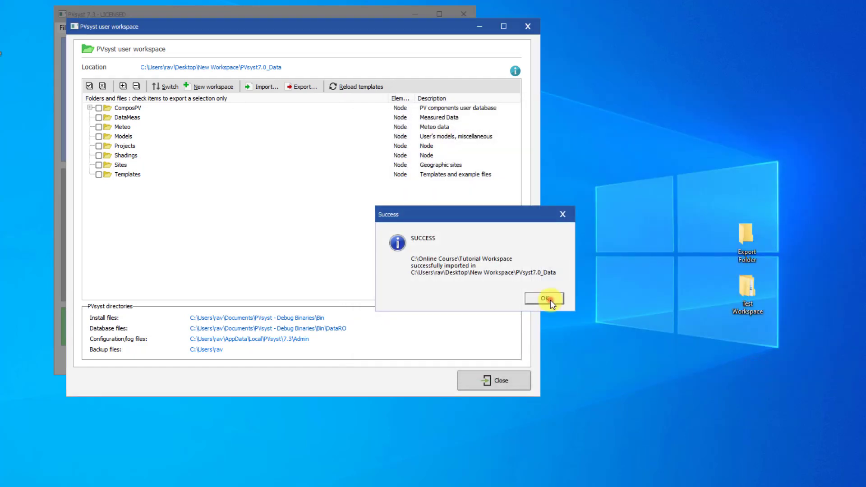
Step: Expand the Projects, ComposPV and PVmodules folders and show the Export options
{"action": "left_click", "coordinate": [90, 145]}
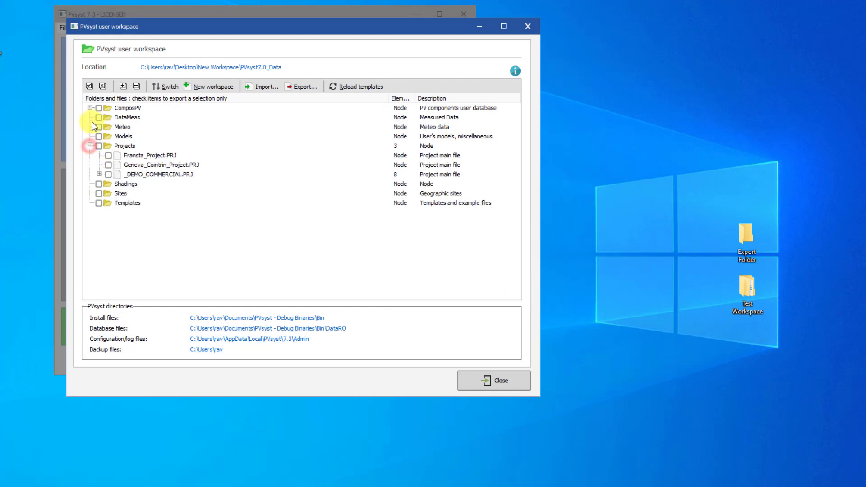
{"action": "left_click", "coordinate": [89, 108]}
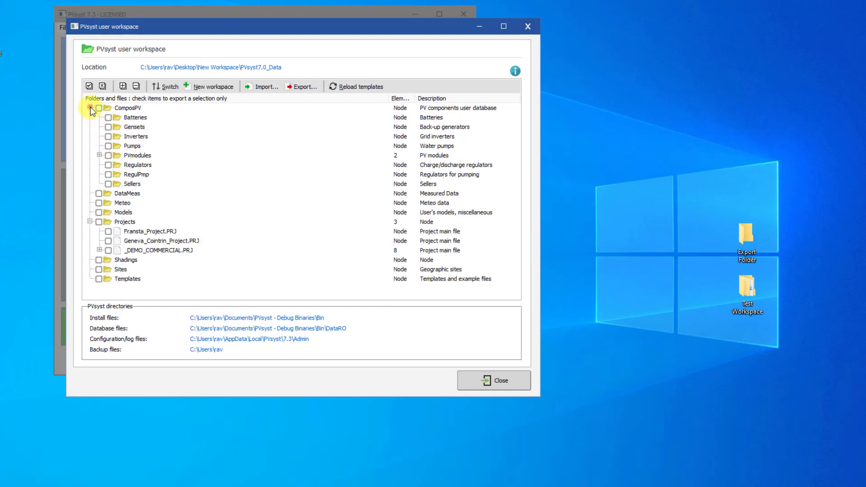
{"action": "left_click", "coordinate": [99, 155]}
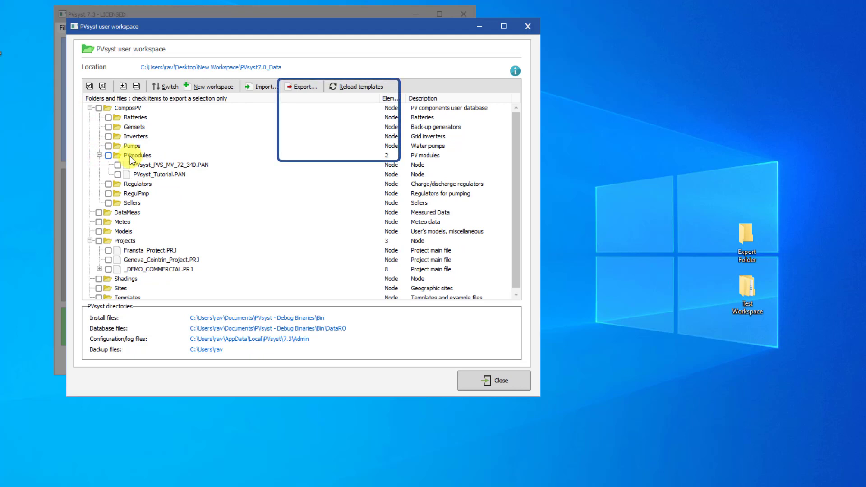
{"action": "left_click", "coordinate": [291, 86]}
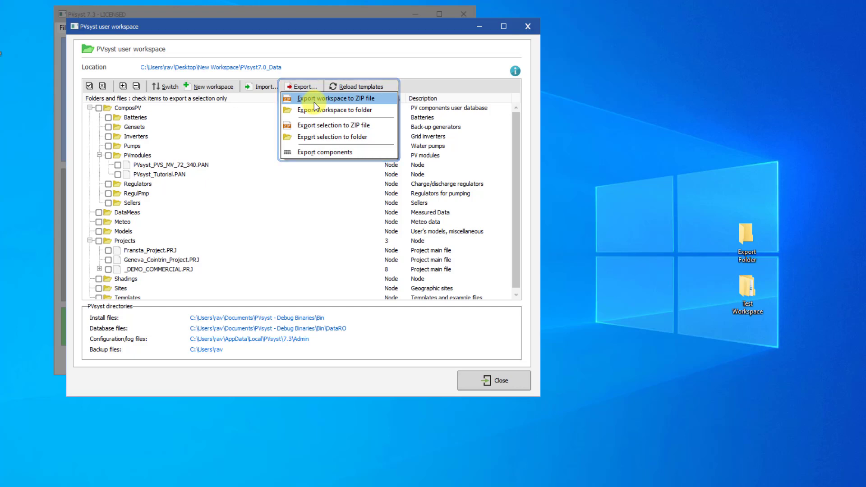
Step: Export the whole workspace to a ZIP file named 'test' on the Desktop
{"action": "left_click", "coordinate": [314, 102]}
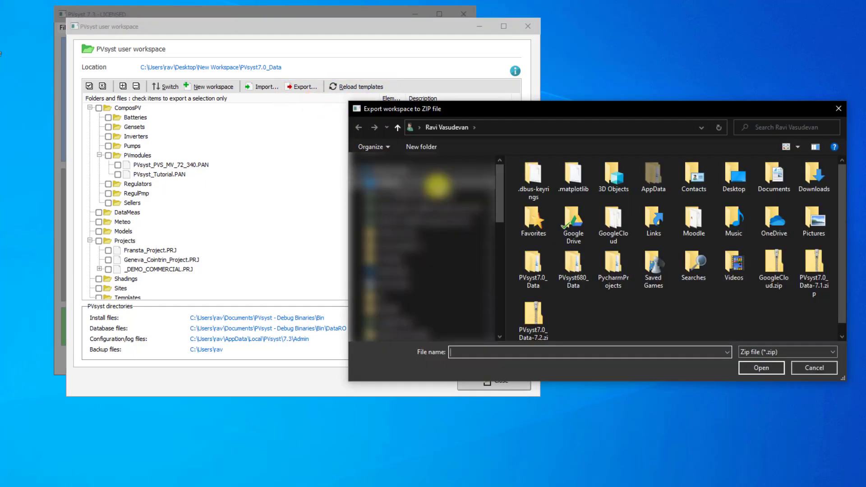
{"action": "left_click", "coordinate": [392, 184]}
{"action": "left_click", "coordinate": [537, 353]}
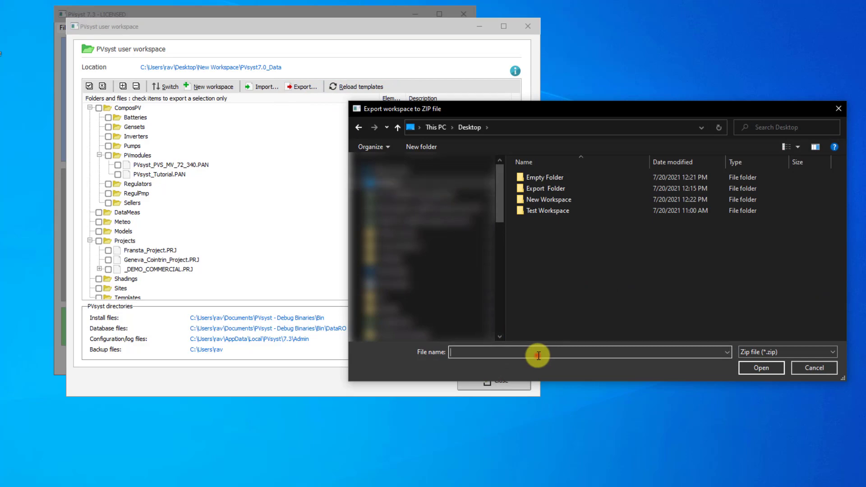
{"action": "type", "text": "test"}
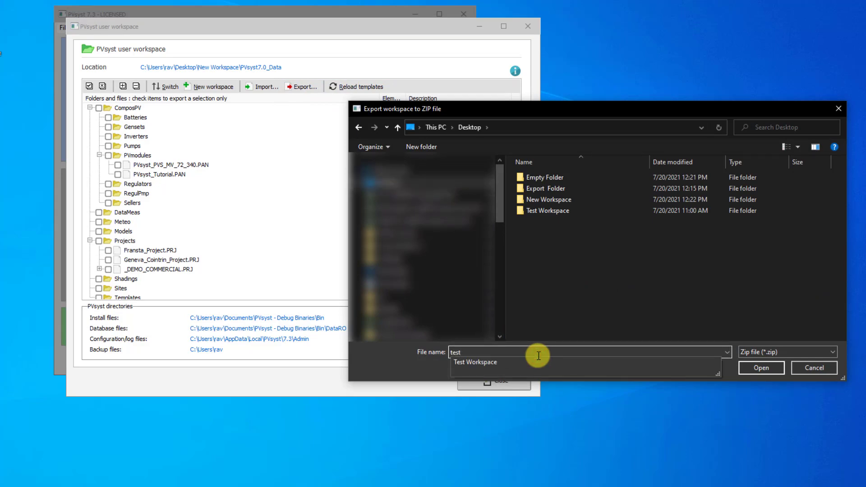
{"action": "left_click", "coordinate": [757, 364]}
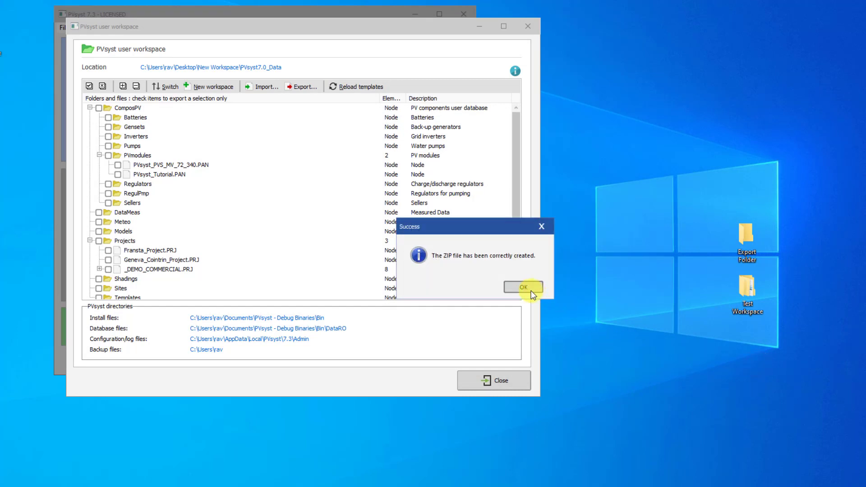
{"action": "left_click", "coordinate": [529, 287]}
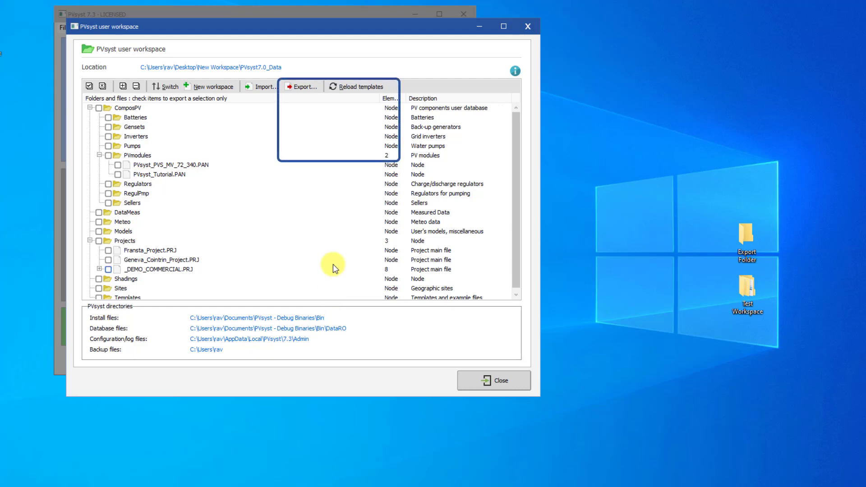
Step: Start the components export with Desktop > Export Folder as the destination
{"action": "left_click", "coordinate": [308, 88]}
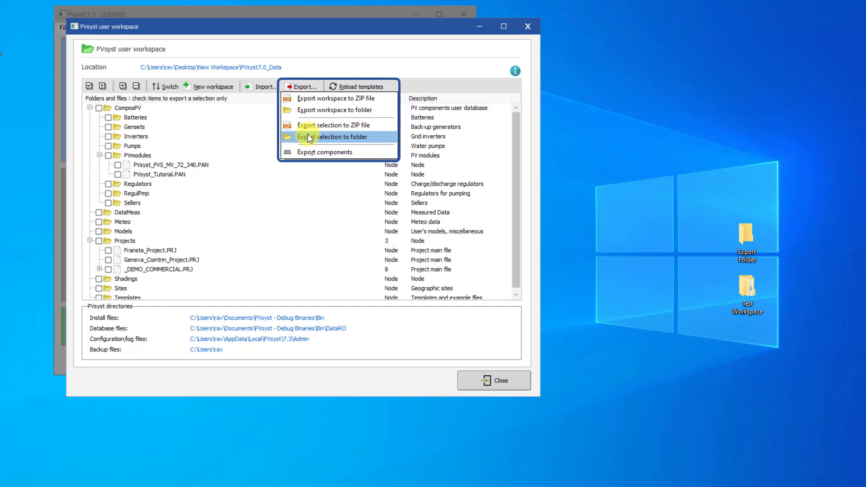
{"action": "left_click", "coordinate": [309, 150]}
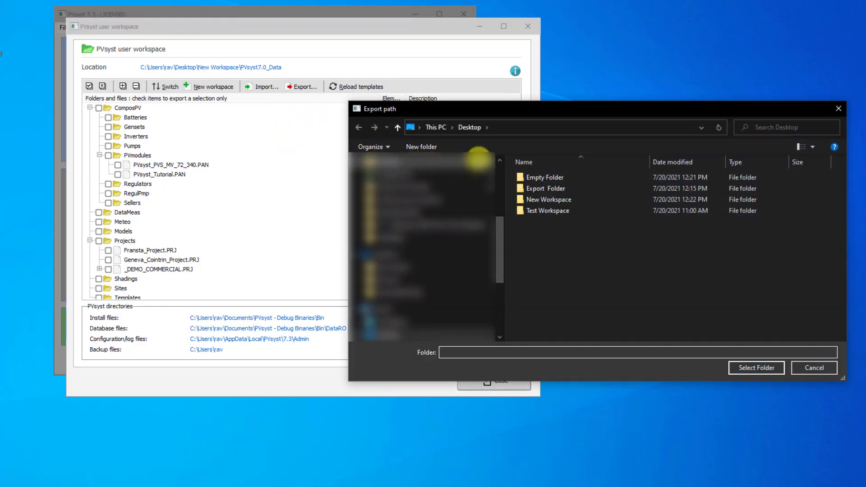
{"action": "double_click", "coordinate": [552, 187]}
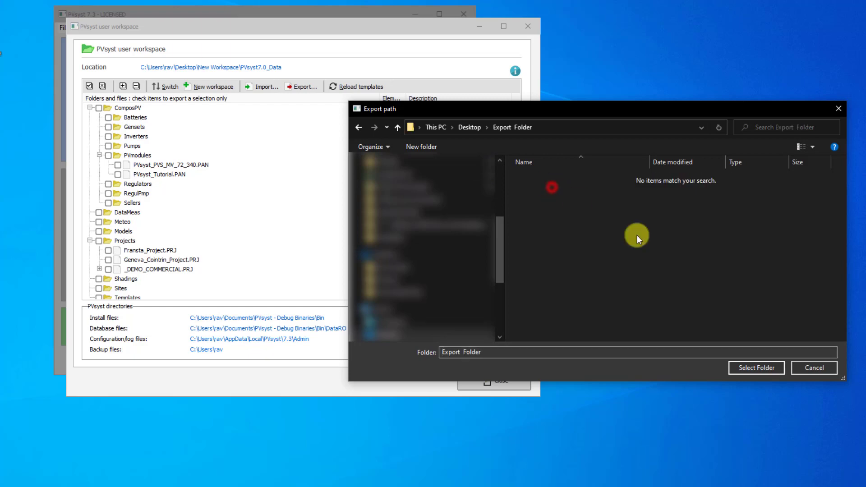
{"action": "left_click", "coordinate": [762, 365]}
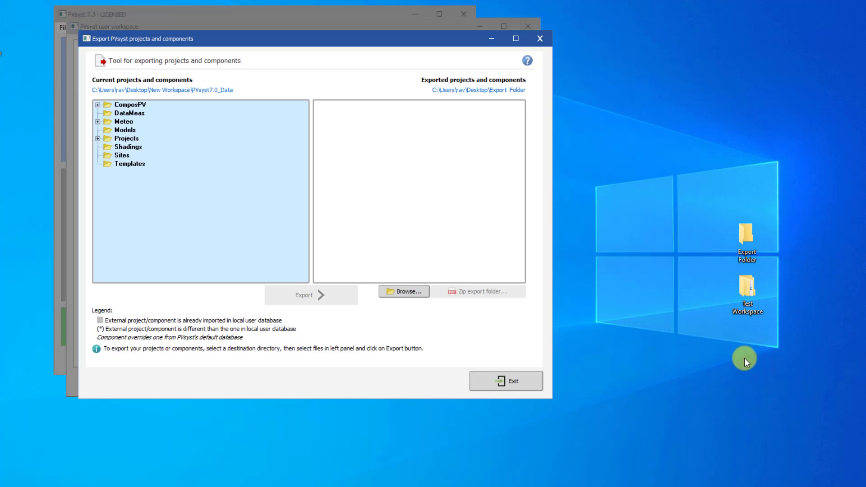
Step: Export Geneva_Cointrin_Project.PRJ with its referenced files to Export Folder, then exit the tool
{"action": "left_click", "coordinate": [98, 138]}
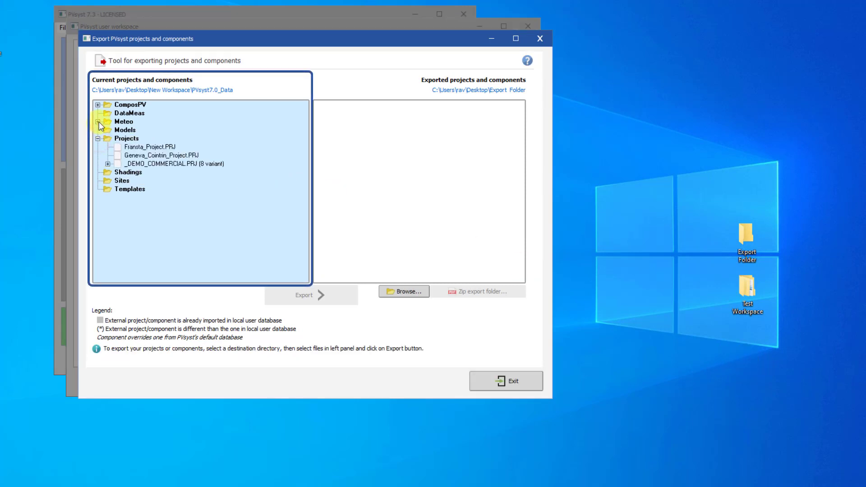
{"action": "left_click", "coordinate": [99, 121]}
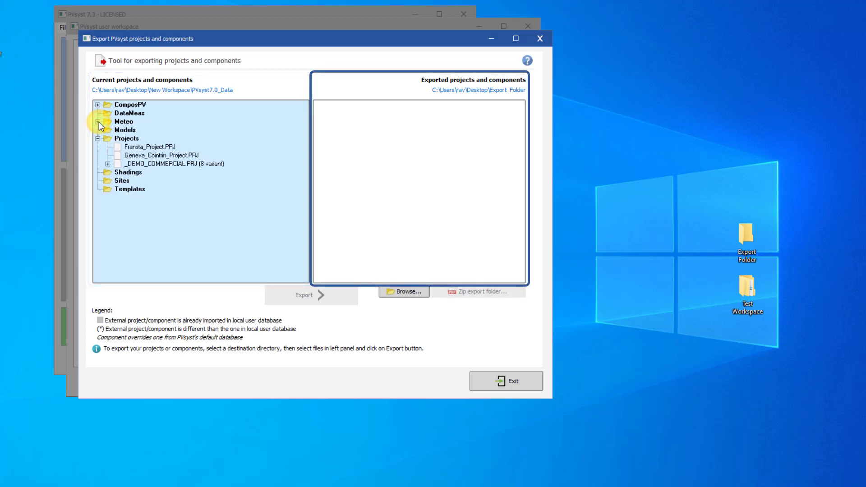
{"action": "left_click", "coordinate": [99, 122]}
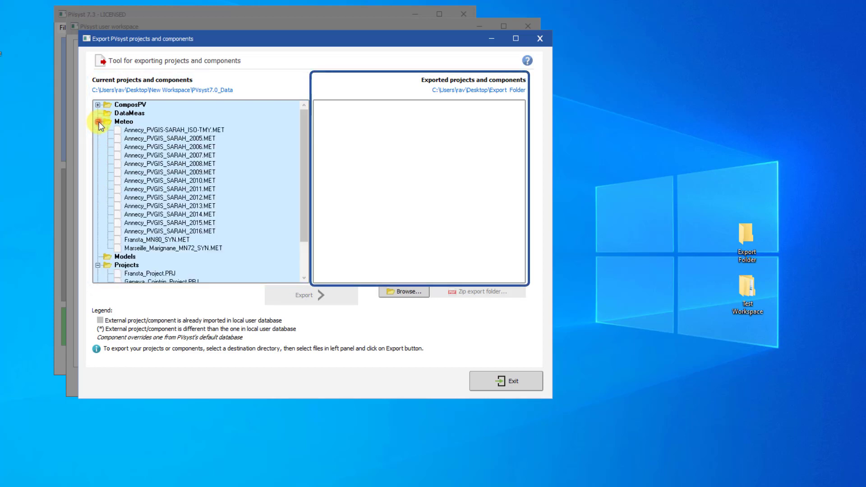
{"action": "scroll", "coordinate": [122, 182], "scroll_direction": "down", "scroll_amount": 2}
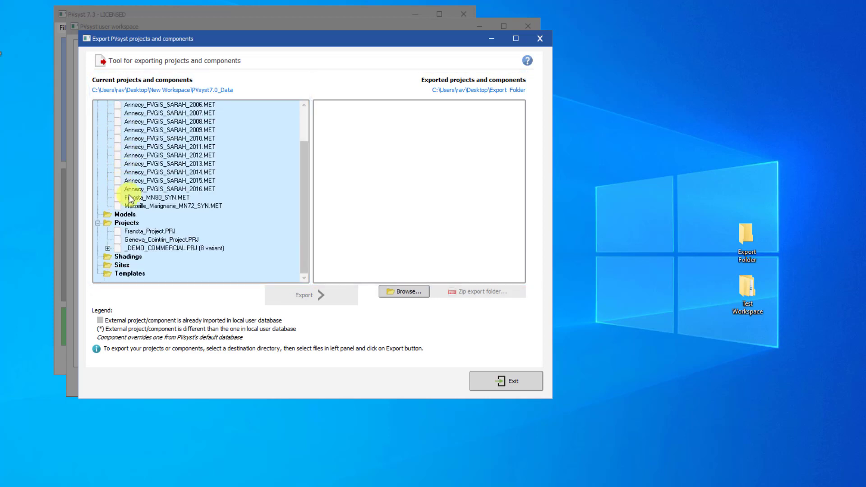
{"action": "left_click", "coordinate": [160, 241]}
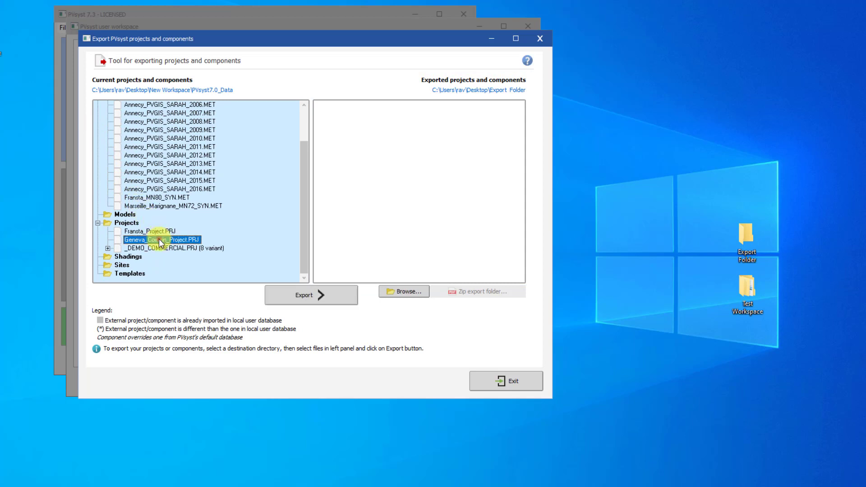
{"action": "left_click", "coordinate": [296, 294]}
{"action": "left_click", "coordinate": [427, 256]}
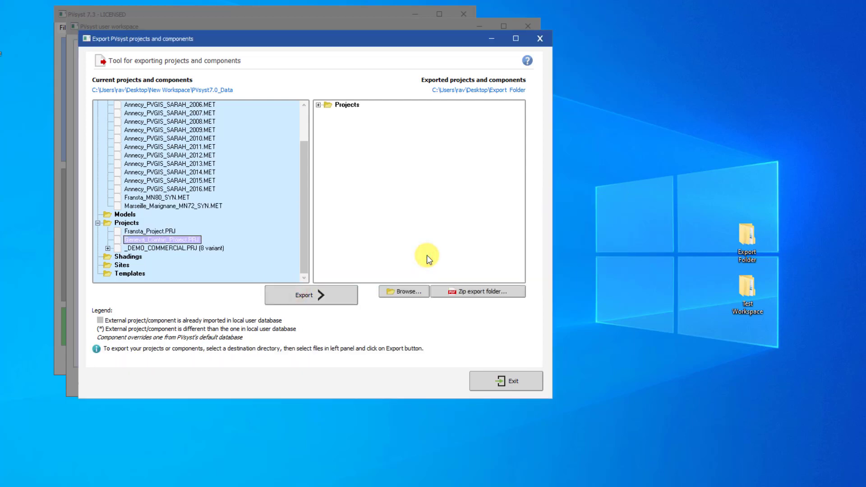
{"action": "left_click", "coordinate": [508, 381]}
Step: Close the workspace manager and run Export components again to Export Folder
{"action": "left_click", "coordinate": [494, 381]}
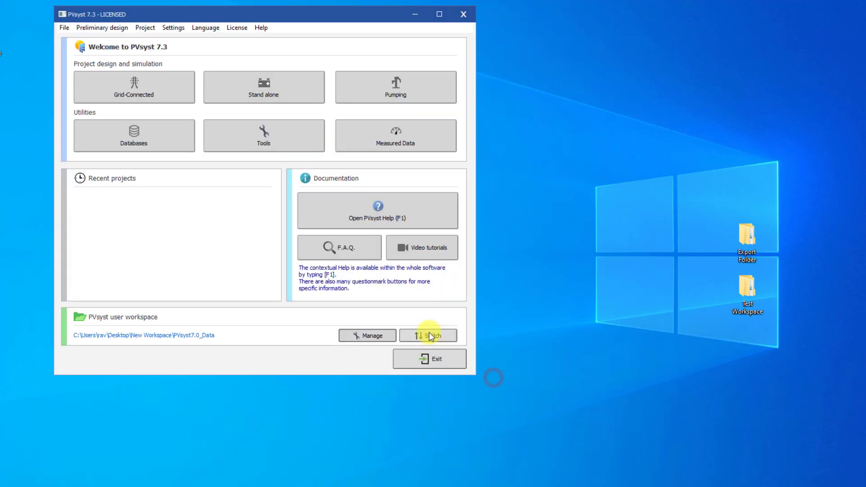
{"action": "left_click", "coordinate": [71, 29]}
{"action": "mouse_move", "coordinate": [63, 27]}
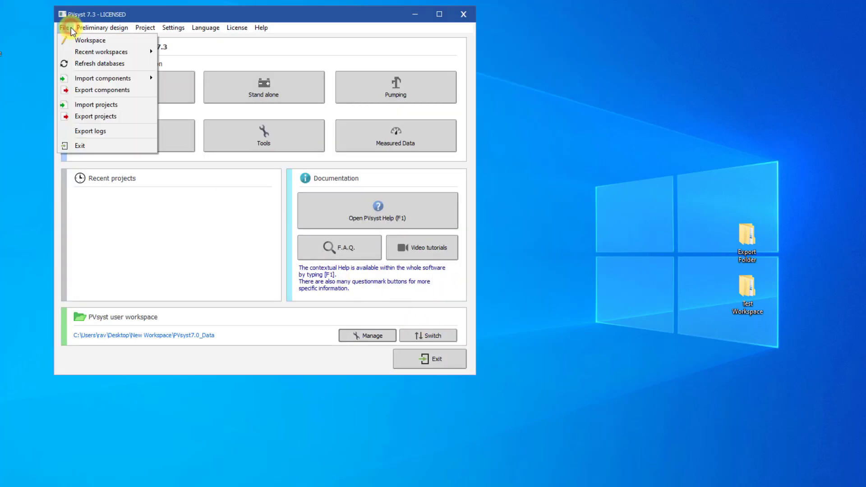
{"action": "mouse_move", "coordinate": [95, 104]}
{"action": "left_click", "coordinate": [85, 92]}
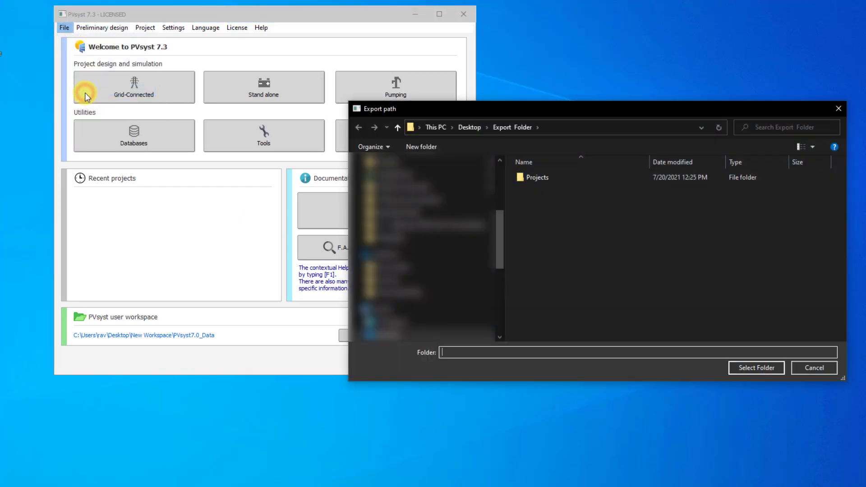
{"action": "left_click", "coordinate": [750, 367]}
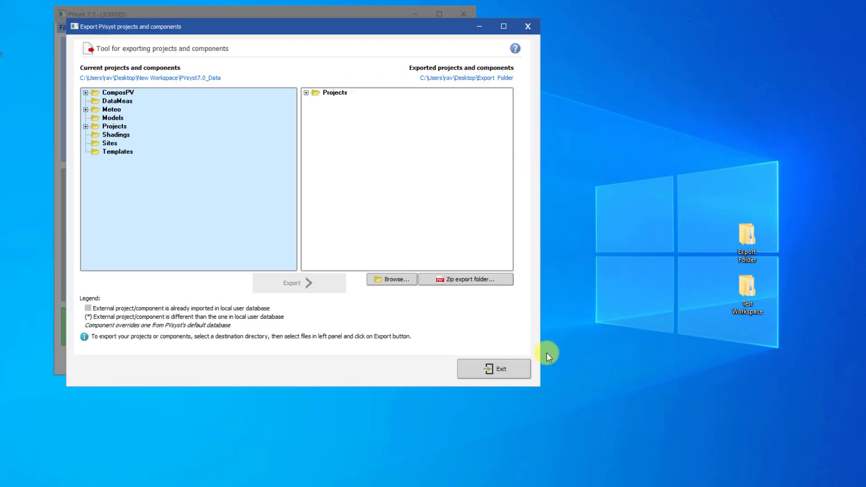
Step: Exit the components export tool and open the Export projects tool
{"action": "left_click", "coordinate": [506, 370]}
{"action": "left_click", "coordinate": [65, 28]}
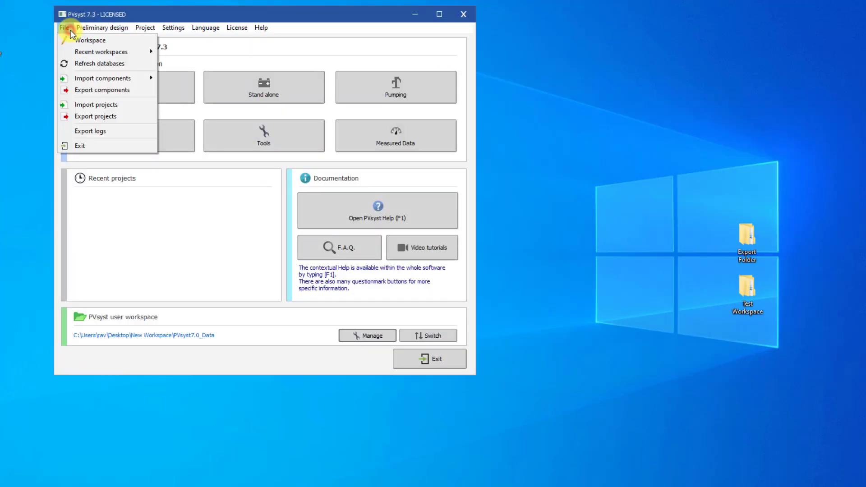
{"action": "left_click", "coordinate": [88, 117]}
Step: Export Geneva_Cointrin_Project.PRJ as a ZIP to the Desktop, confirm the success message, and close the export tool
{"action": "left_click", "coordinate": [122, 97]}
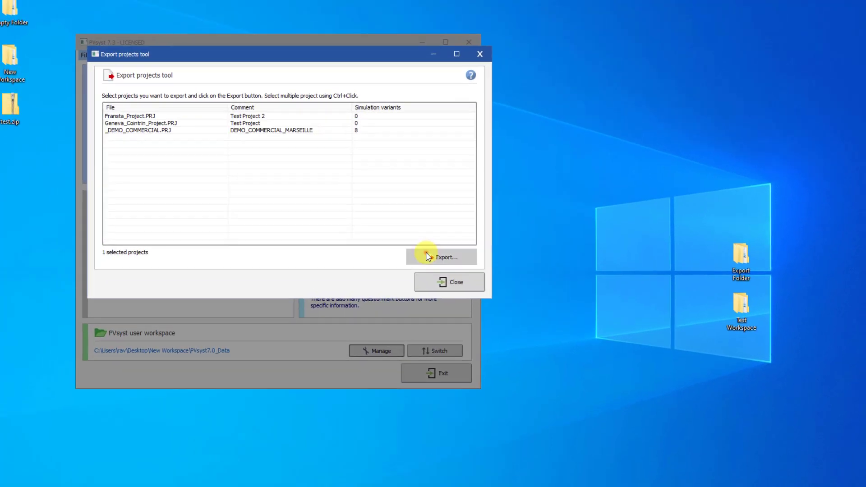
{"action": "left_click", "coordinate": [428, 258]}
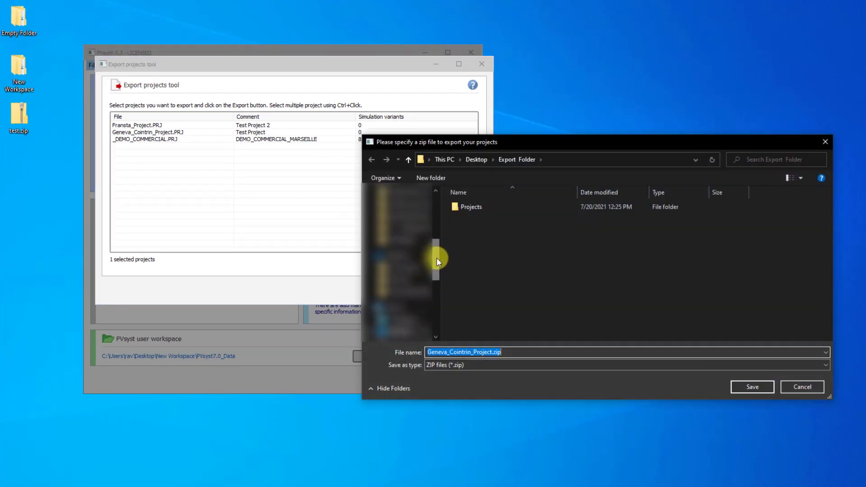
{"action": "left_click_drag", "start_coordinate": [437, 258], "coordinate": [434, 218]}
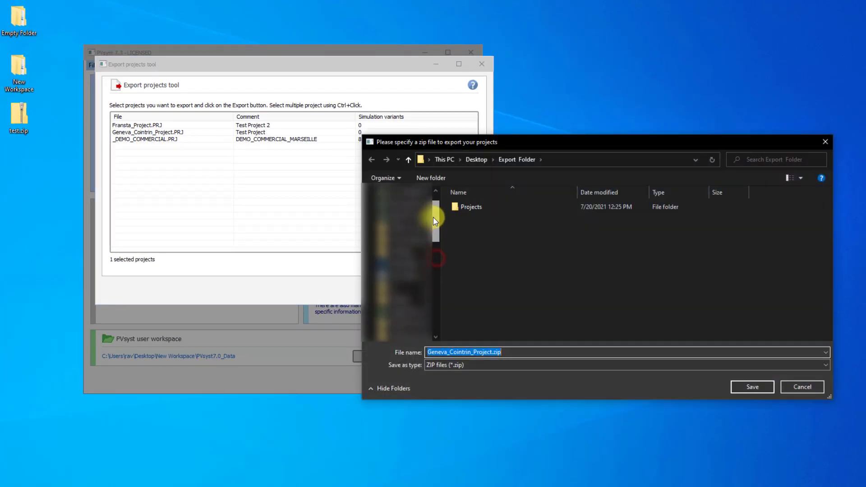
{"action": "left_click", "coordinate": [477, 160]}
{"action": "left_click", "coordinate": [763, 387]}
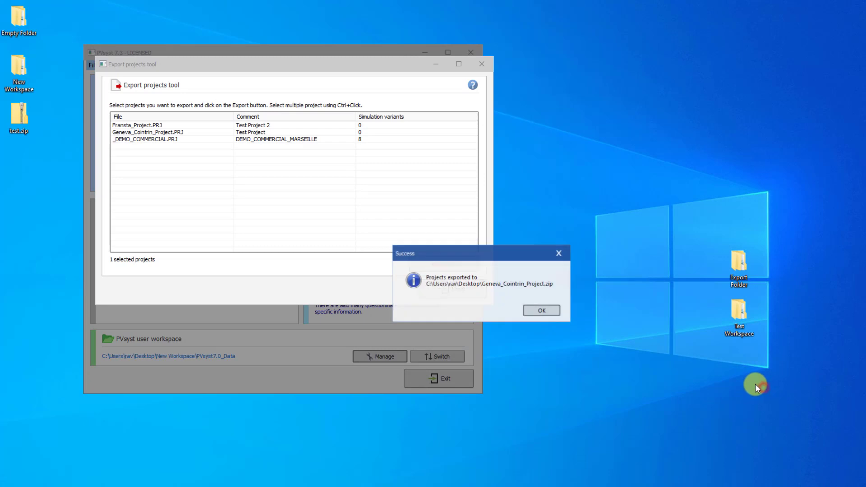
{"action": "left_click", "coordinate": [555, 310]}
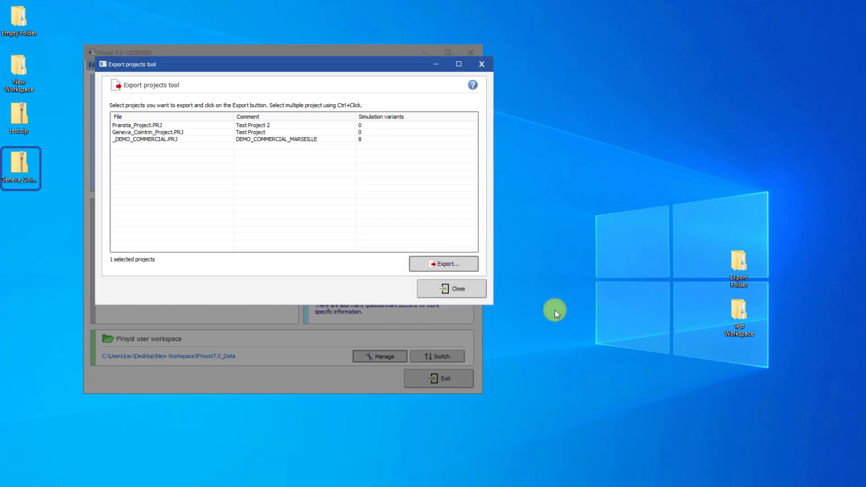
{"action": "left_click", "coordinate": [463, 290]}
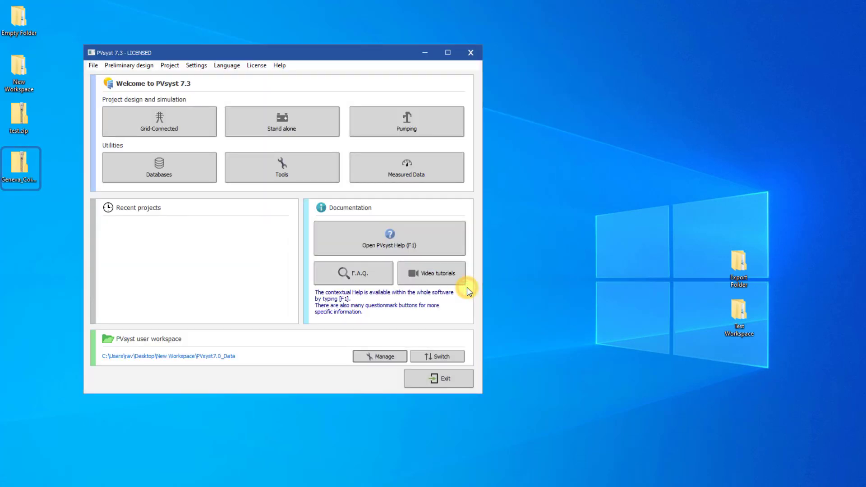